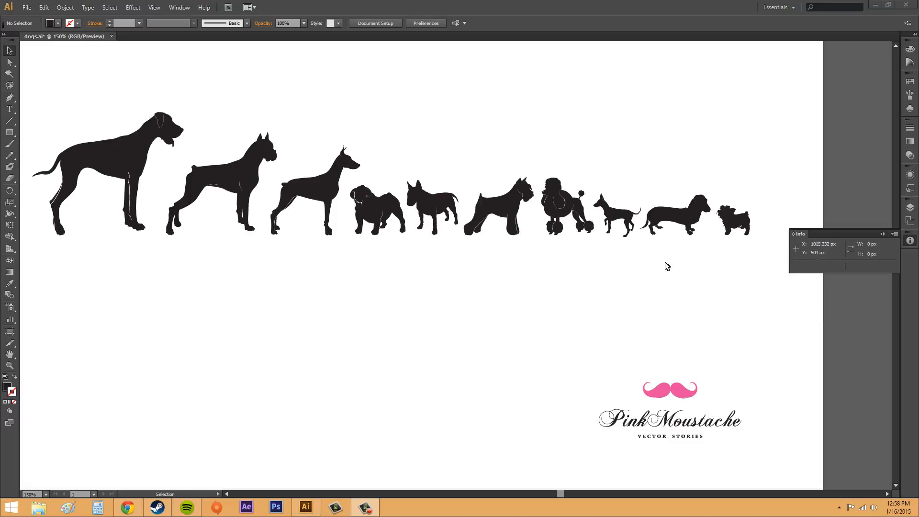
Locate Info among the available windows, then hide and reopen its readout.
{"action": "left_click", "coordinate": [588, 319]}
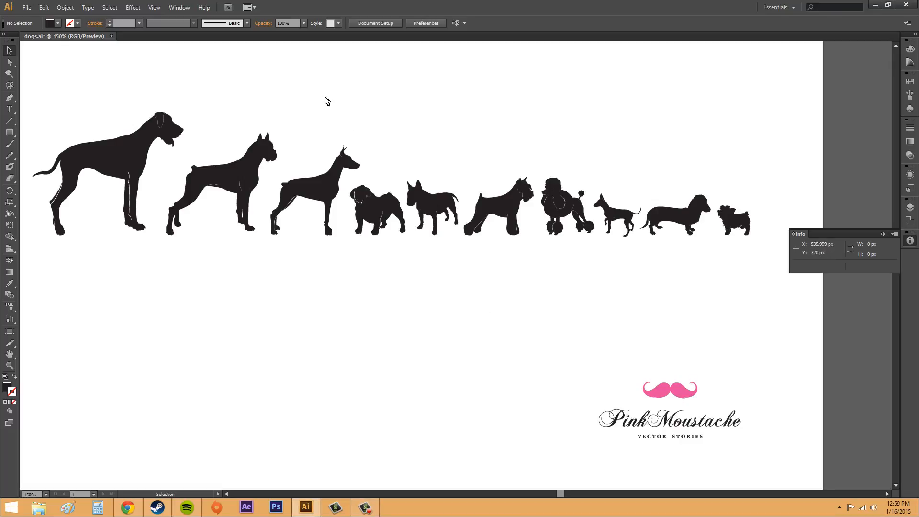
{"action": "left_click", "coordinate": [168, 10]}
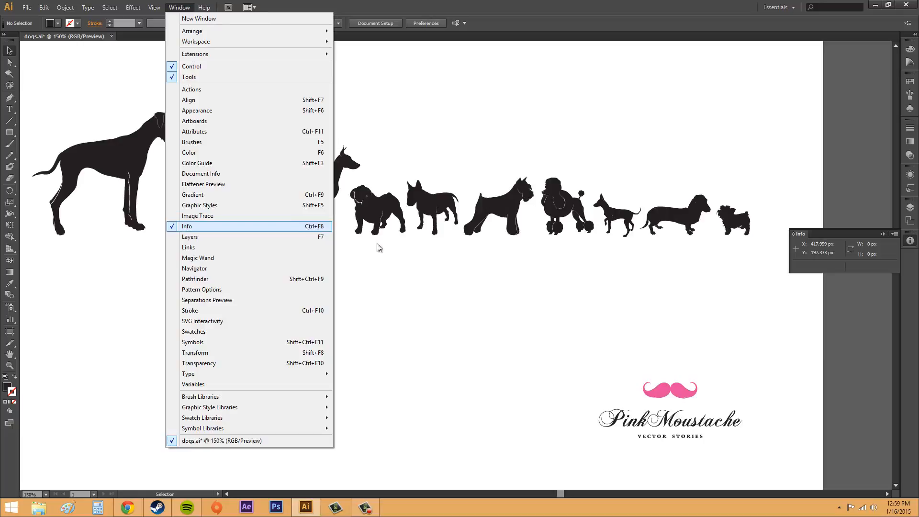
{"action": "left_click", "coordinate": [438, 290]}
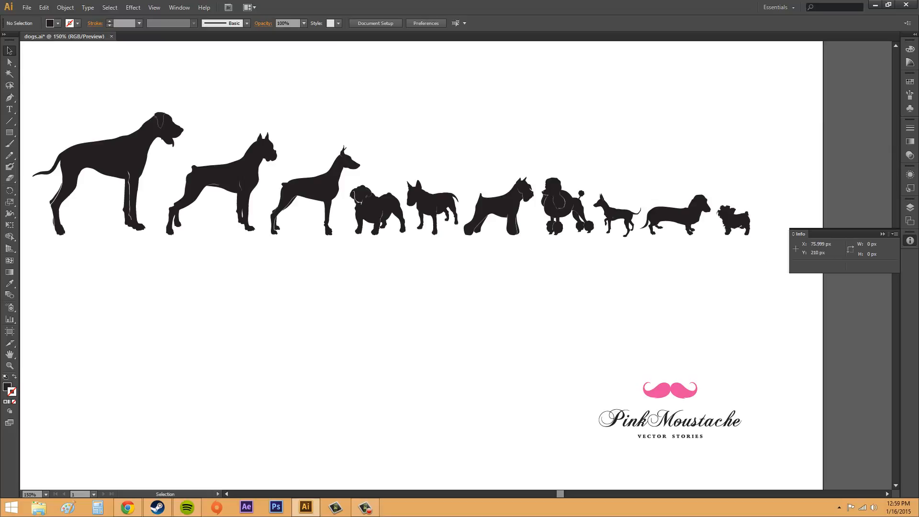
{"action": "left_click", "coordinate": [910, 242]}
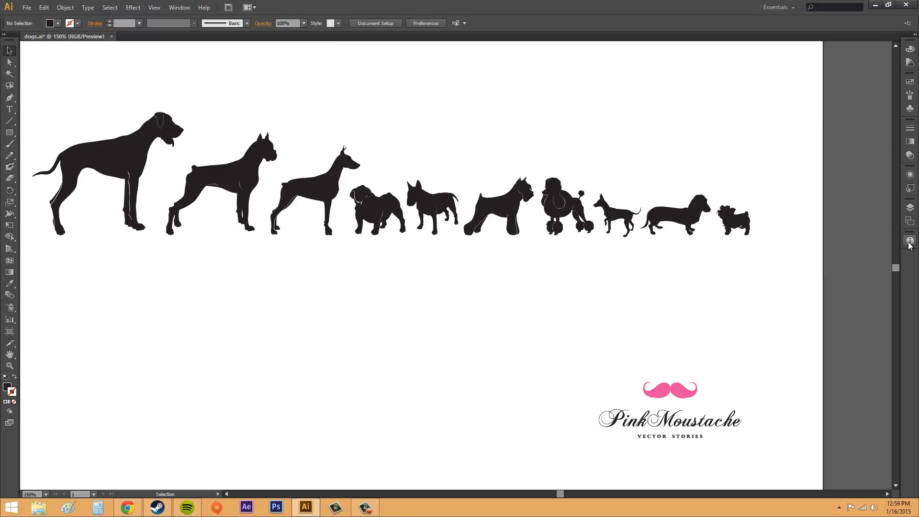
{"action": "left_click", "coordinate": [909, 242]}
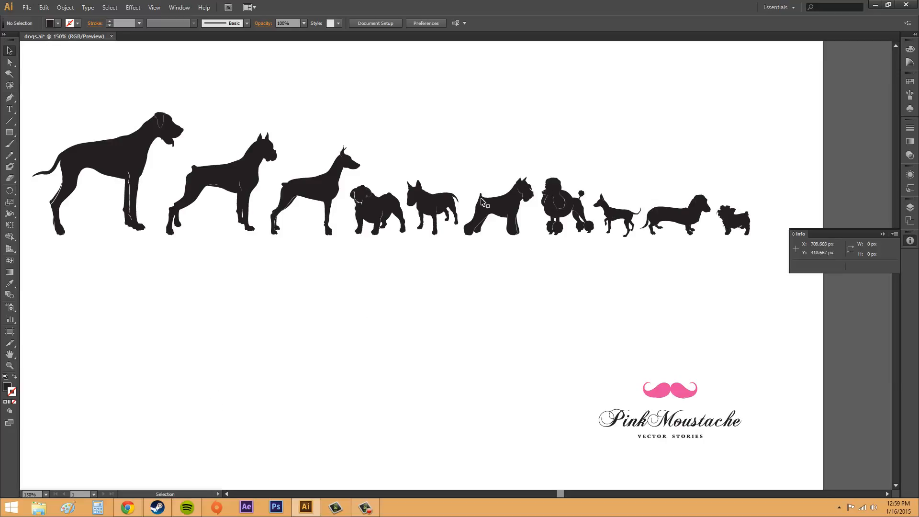
Examine the coordinates, width and height of the schnauzer alone and combined with the poodle beside it.
{"action": "left_click", "coordinate": [494, 222]}
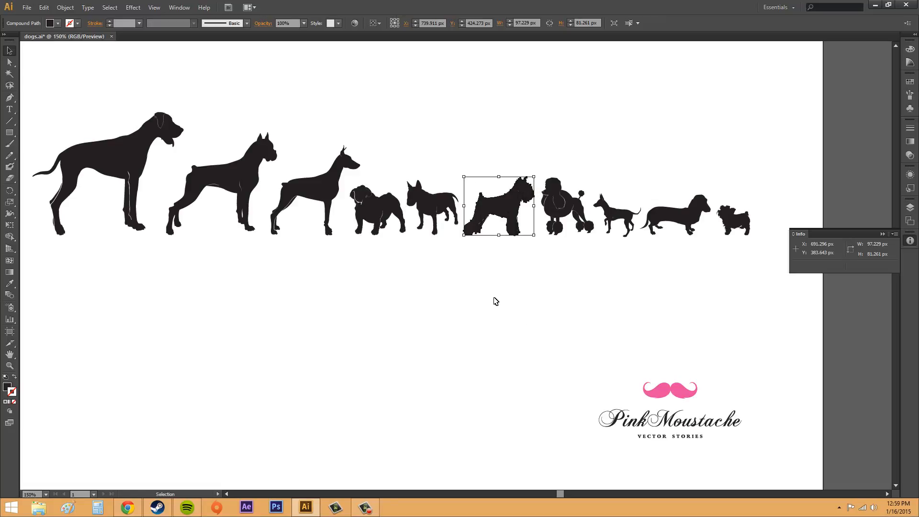
{"action": "left_click", "coordinate": [564, 309]}
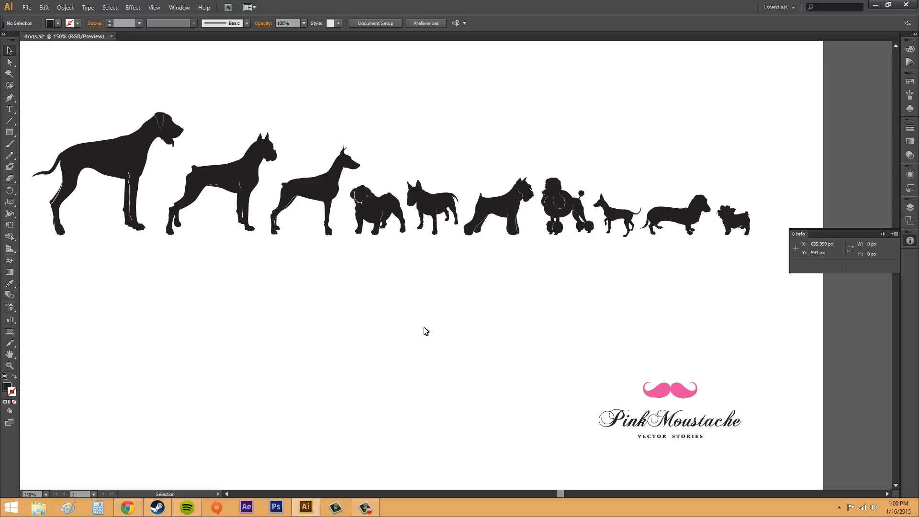
{"action": "left_click", "coordinate": [483, 231]}
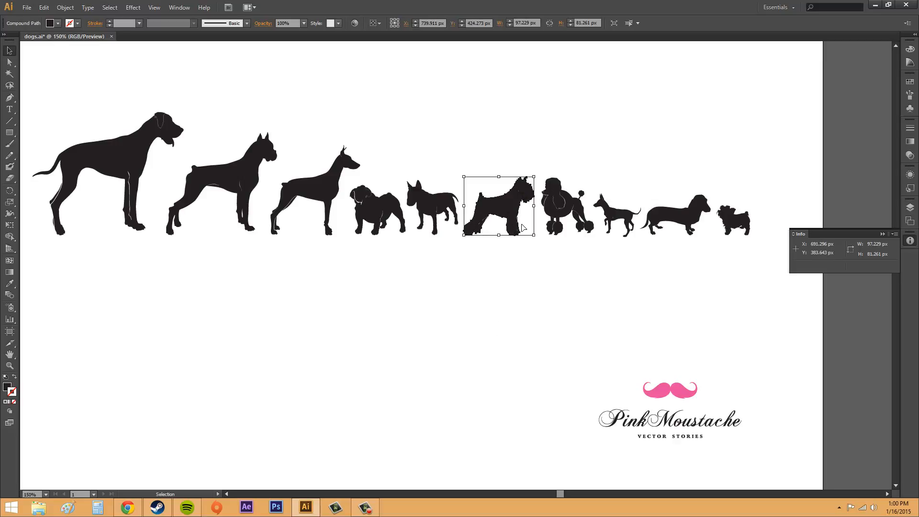
{"action": "left_click", "coordinate": [567, 213], "text": "shift"}
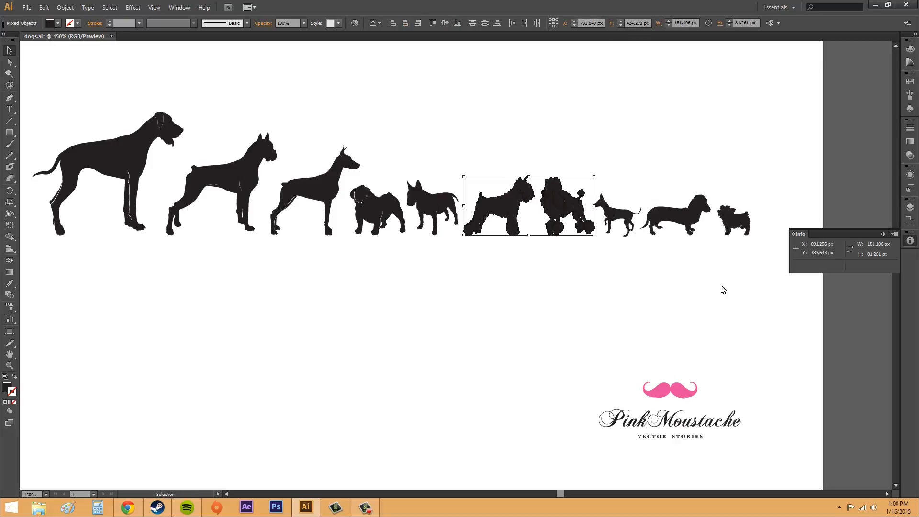
{"action": "left_click", "coordinate": [862, 246]}
{"action": "left_click", "coordinate": [561, 285]}
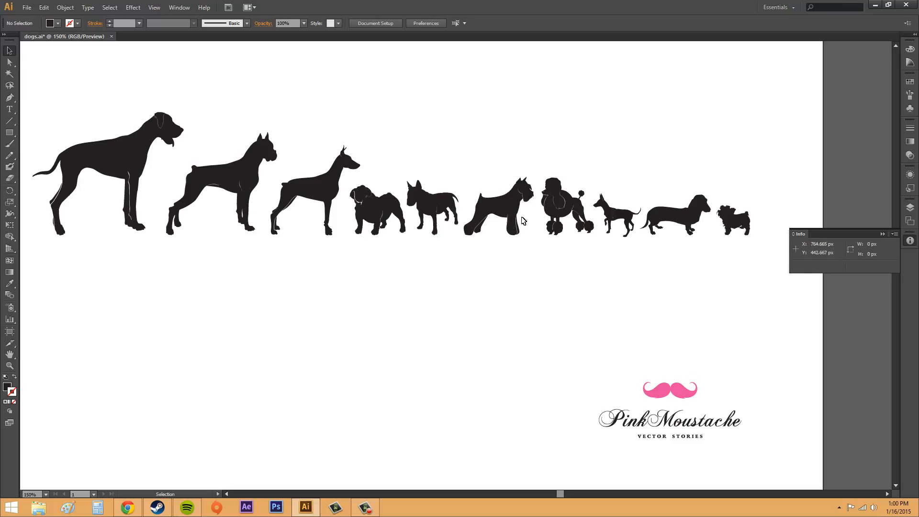
{"action": "left_click", "coordinate": [496, 220]}
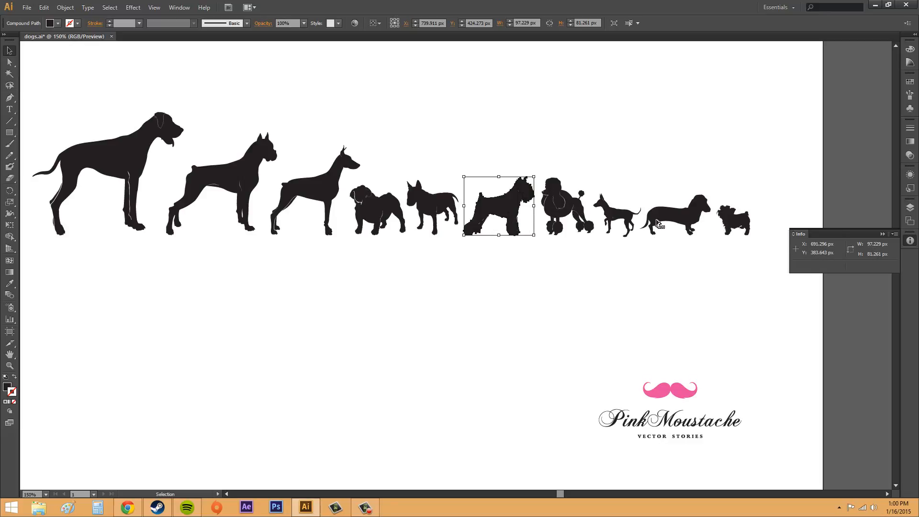
{"action": "left_click", "coordinate": [566, 207], "text": "shift"}
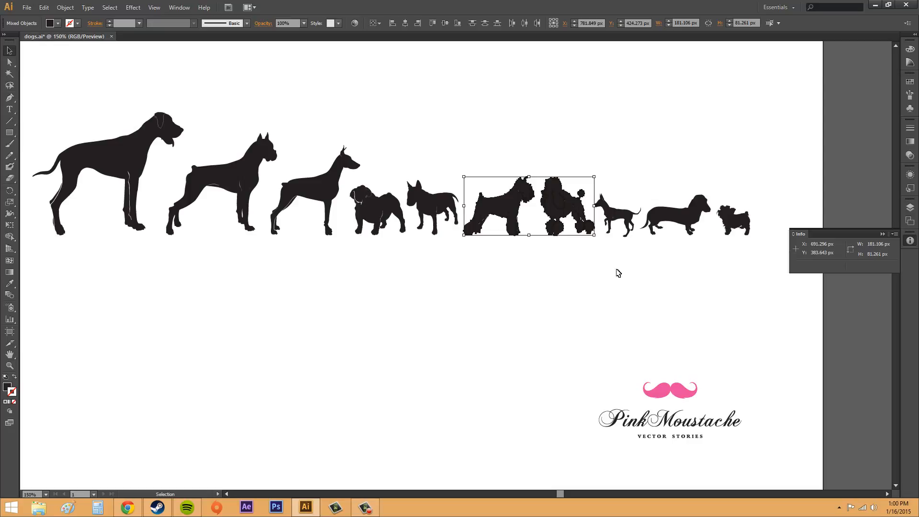
{"action": "left_click", "coordinate": [501, 289]}
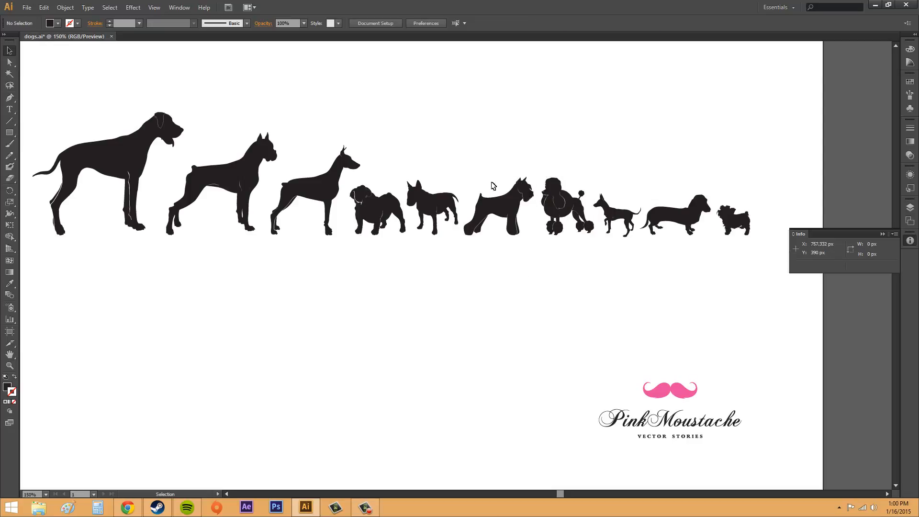
{"action": "left_click", "coordinate": [494, 205]}
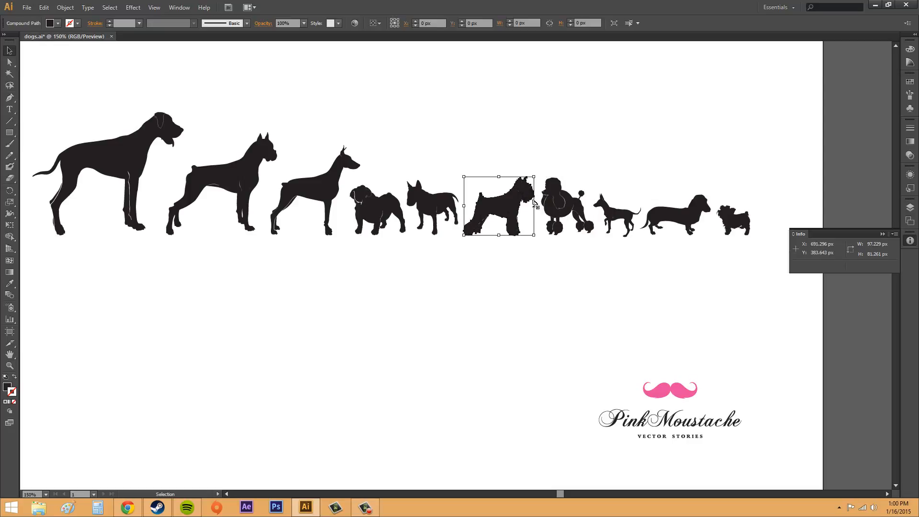
{"action": "left_click", "coordinate": [574, 205], "text": "shift"}
{"action": "left_click", "coordinate": [572, 301]}
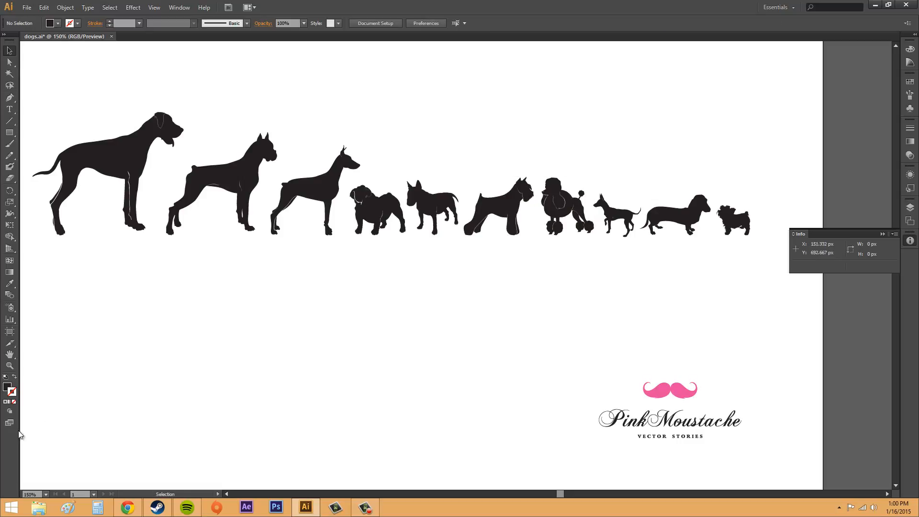
Check the magnification readout with the Zoom tool active, and return to the Selection tool.
{"action": "left_click", "coordinate": [10, 365]}
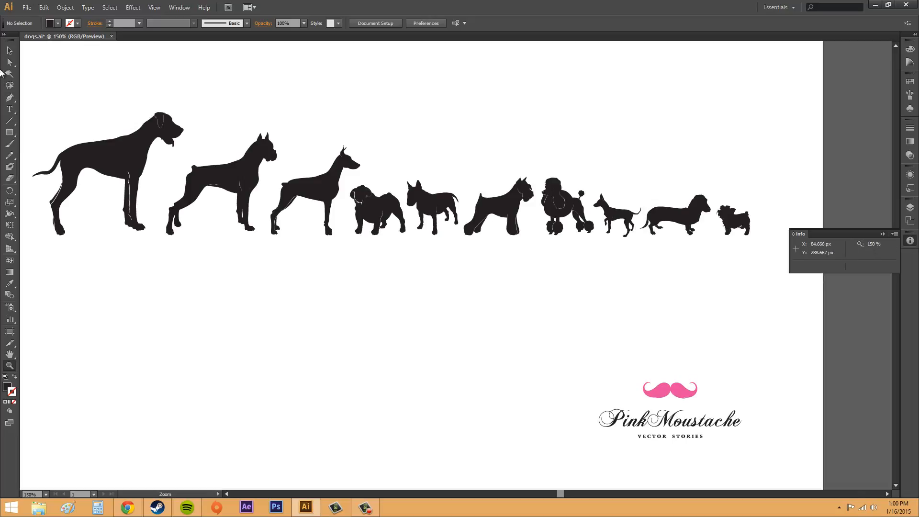
{"action": "left_click", "coordinate": [9, 50]}
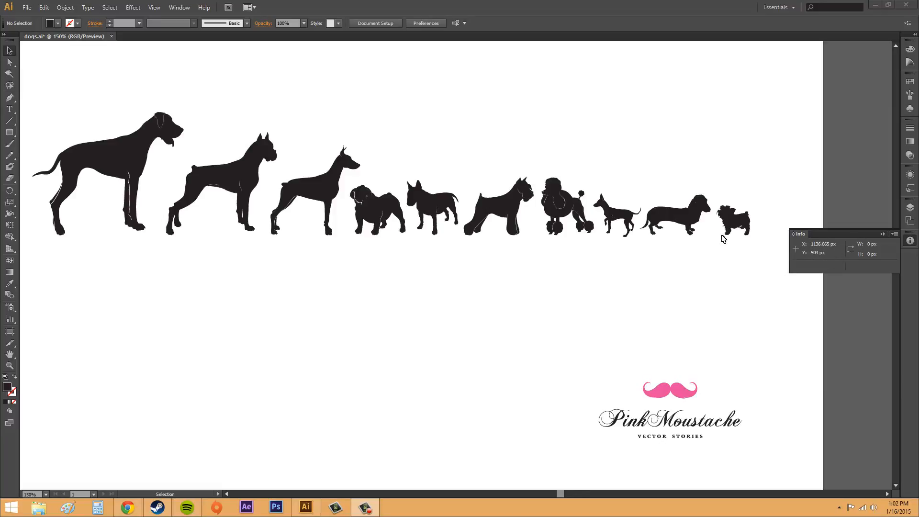
Try enlarging the poodle about its centre with the Scale tool to about 233% width and 268% height, and undo it.
{"action": "left_click", "coordinate": [566, 207]}
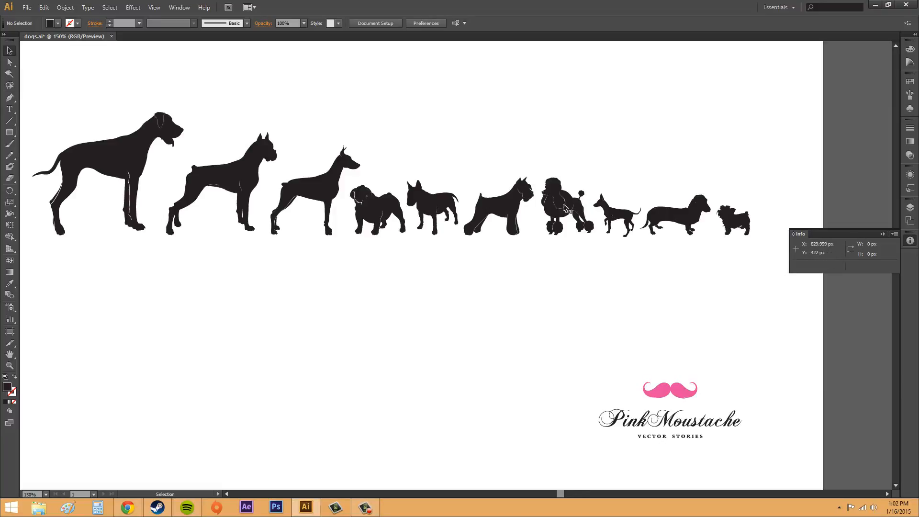
{"action": "left_click", "coordinate": [564, 209]}
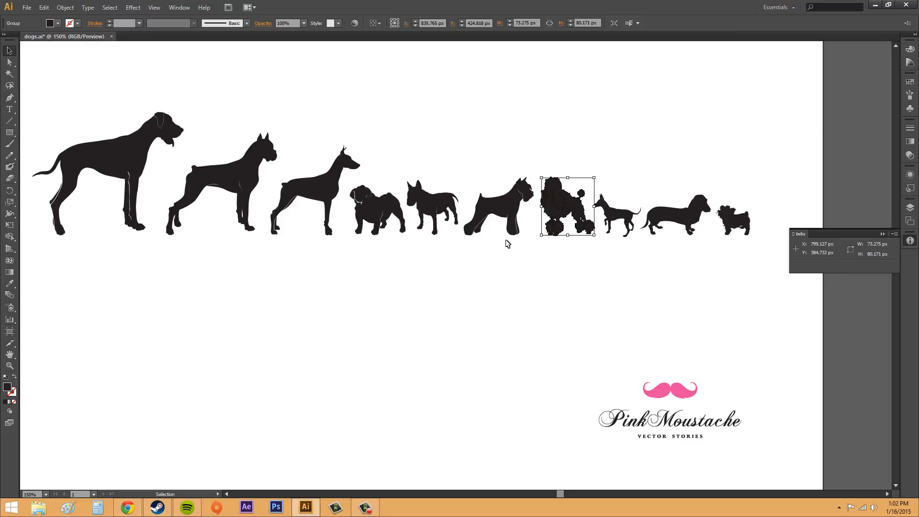
{"action": "left_click", "coordinate": [9, 204]}
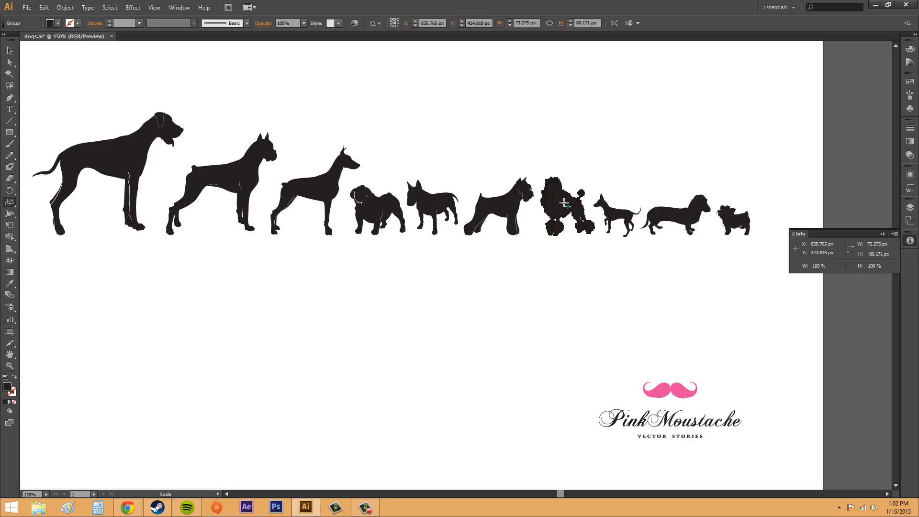
{"action": "left_click_drag", "start_coordinate": [564, 203], "coordinate": [523, 179]}
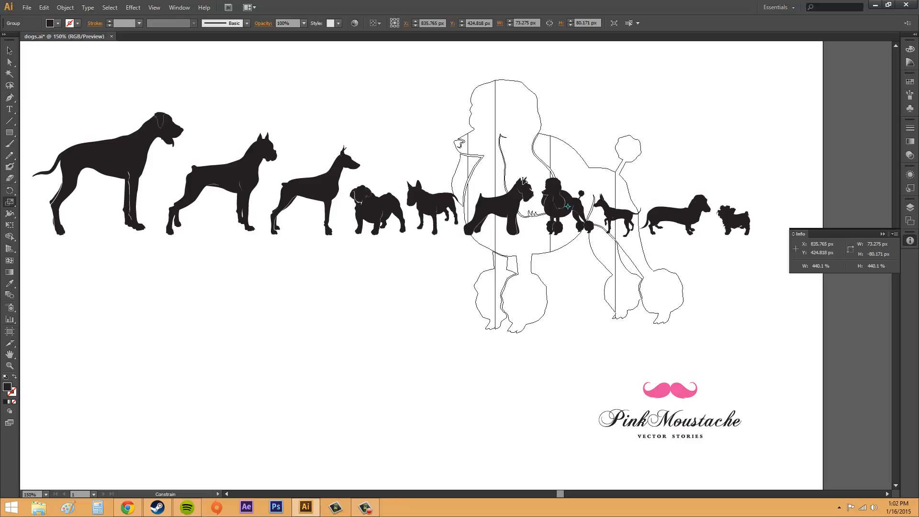
{"action": "left_click_drag", "start_coordinate": [524, 181], "coordinate": [550, 190]}
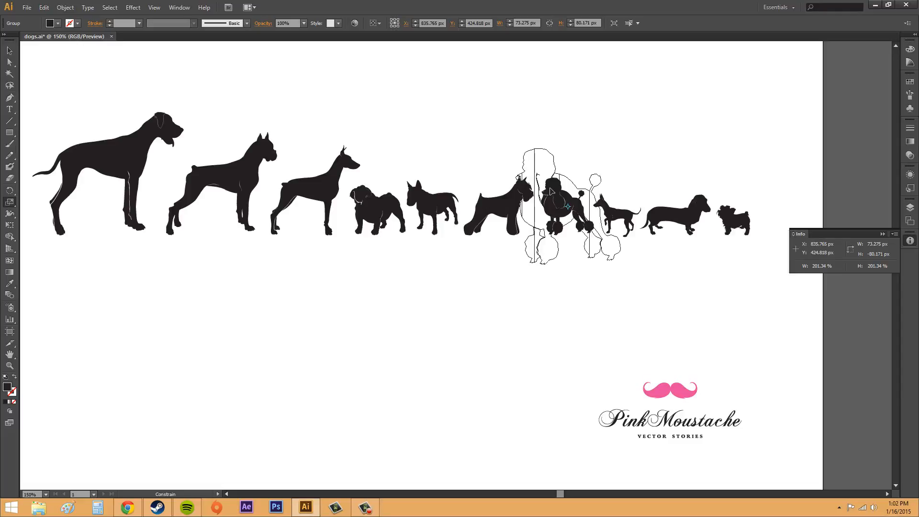
{"action": "left_click_drag", "start_coordinate": [551, 190], "coordinate": [549, 183]}
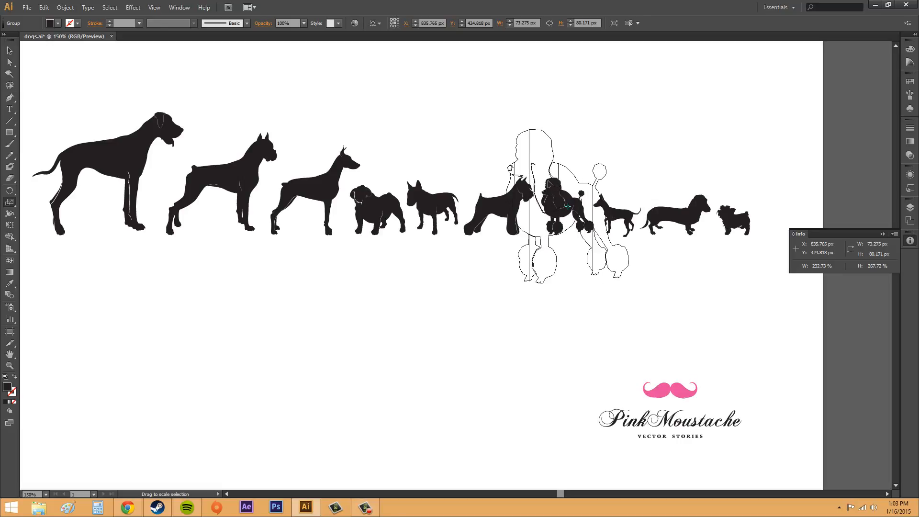
{"action": "left_click_drag", "start_coordinate": [550, 183], "coordinate": [549, 183]}
{"action": "key", "text": "ctrl+z"}
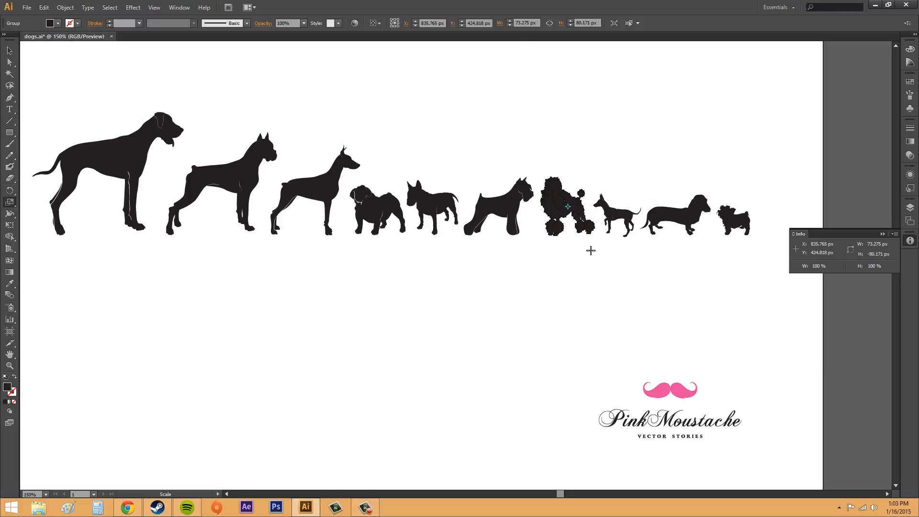
{"action": "left_click", "coordinate": [9, 50]}
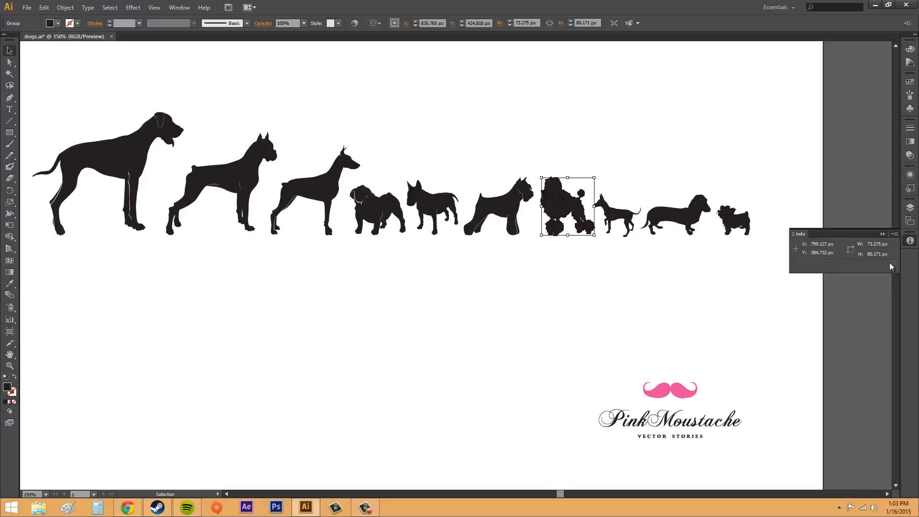
Expand the Info readout to include the fill and stroke colour values, and deselect the poodle.
{"action": "left_click", "coordinate": [894, 236]}
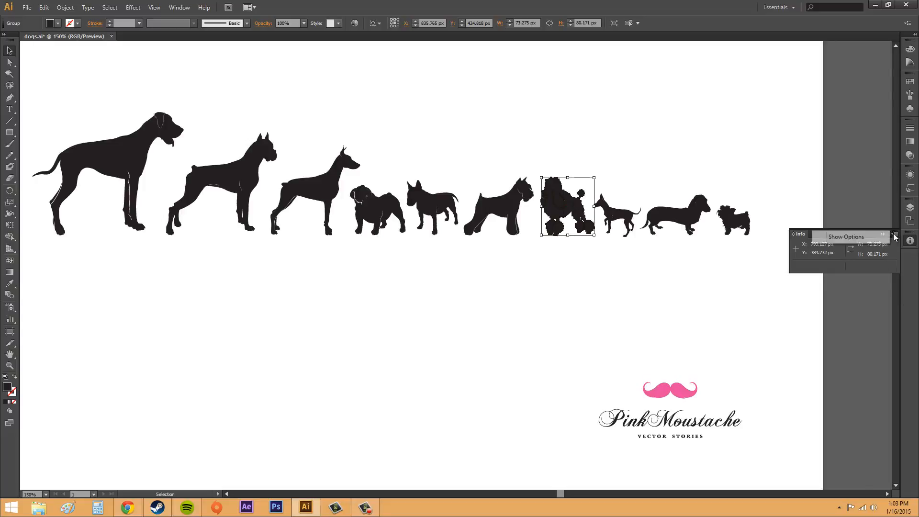
{"action": "left_click", "coordinate": [862, 237]}
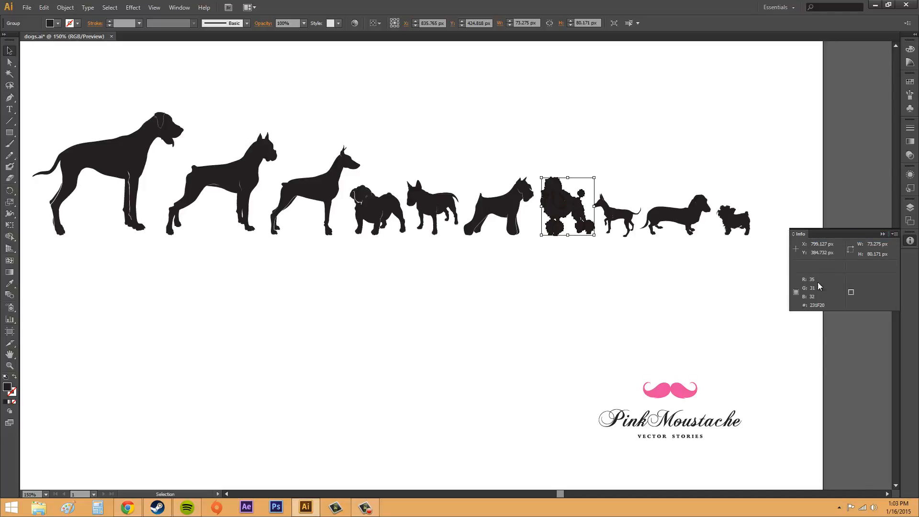
{"action": "left_click", "coordinate": [690, 305]}
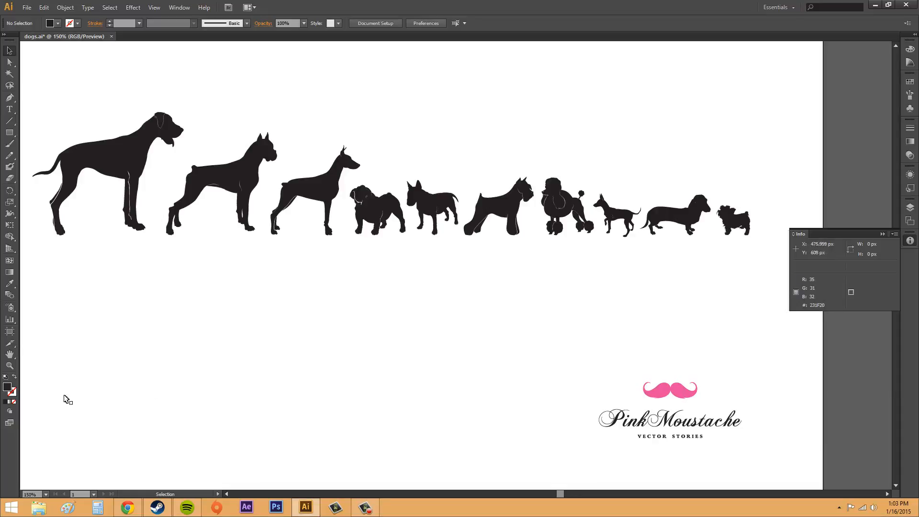
Change the default fill colour to the crimson red C6063D with nothing selected.
{"action": "double_click", "coordinate": [7, 387]}
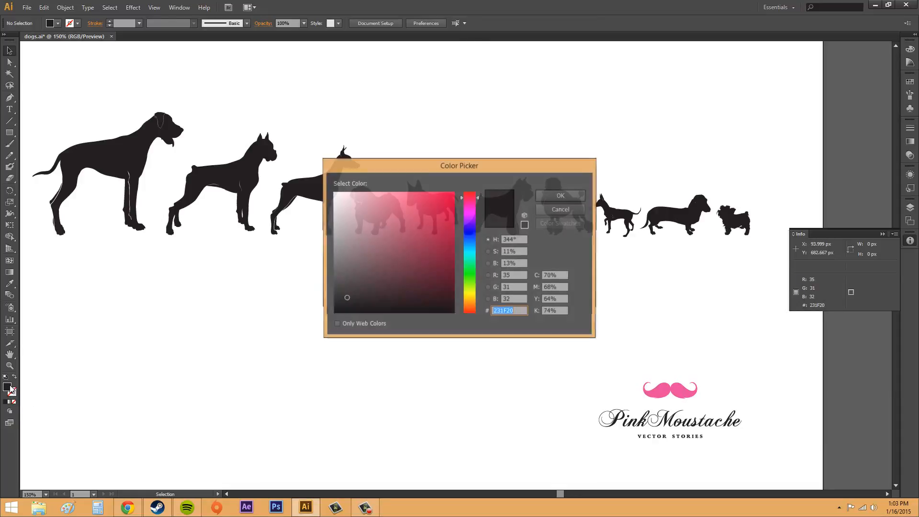
{"action": "left_click", "coordinate": [450, 219]}
{"action": "left_click", "coordinate": [549, 197]}
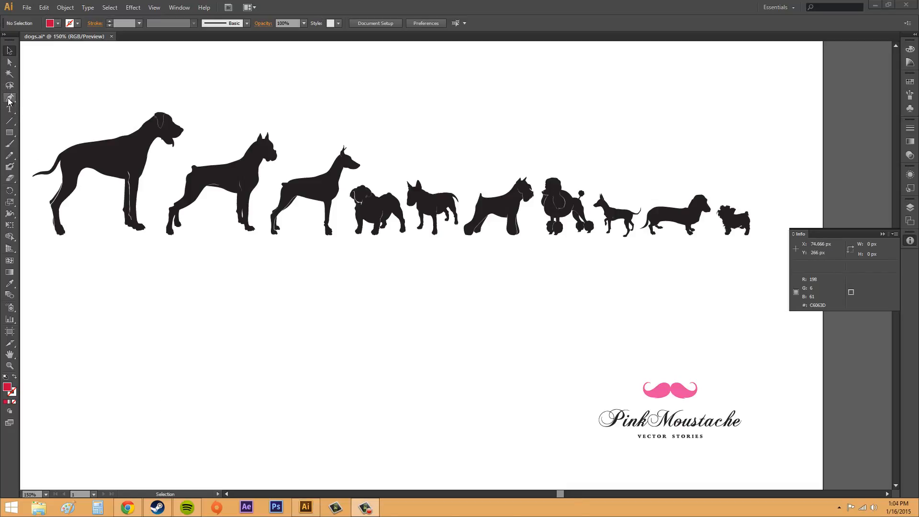
Try drawing a red triangle about 206 px wide and 75 px high below the large dogs with the Pen tool, and undo it.
{"action": "left_click", "coordinate": [11, 99]}
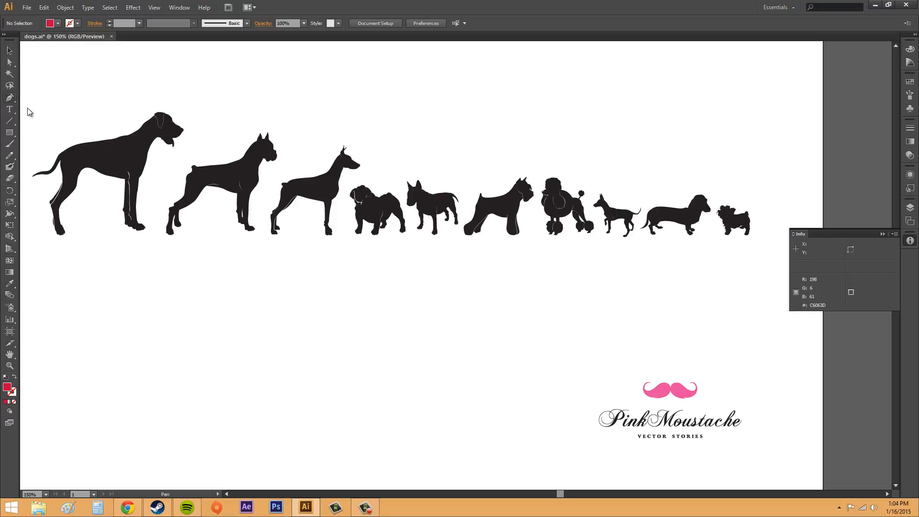
{"action": "left_click", "coordinate": [183, 331]}
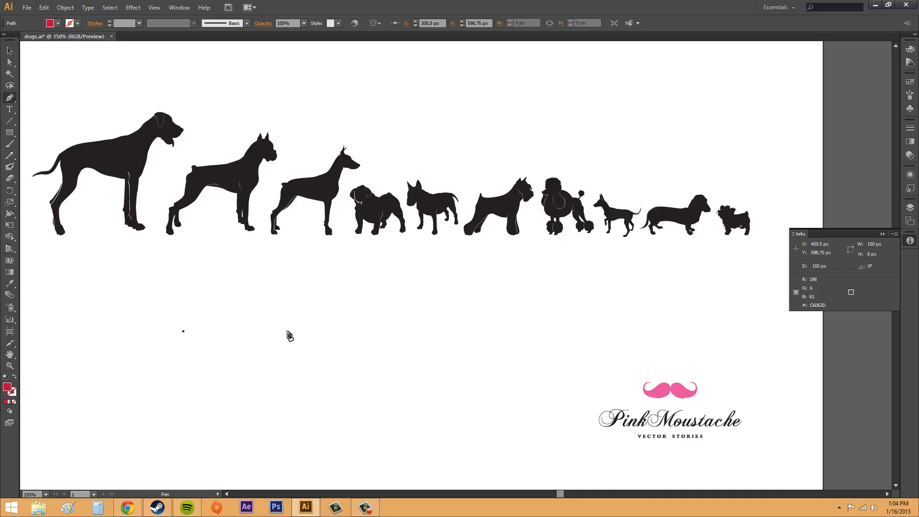
{"action": "left_click", "coordinate": [278, 385]}
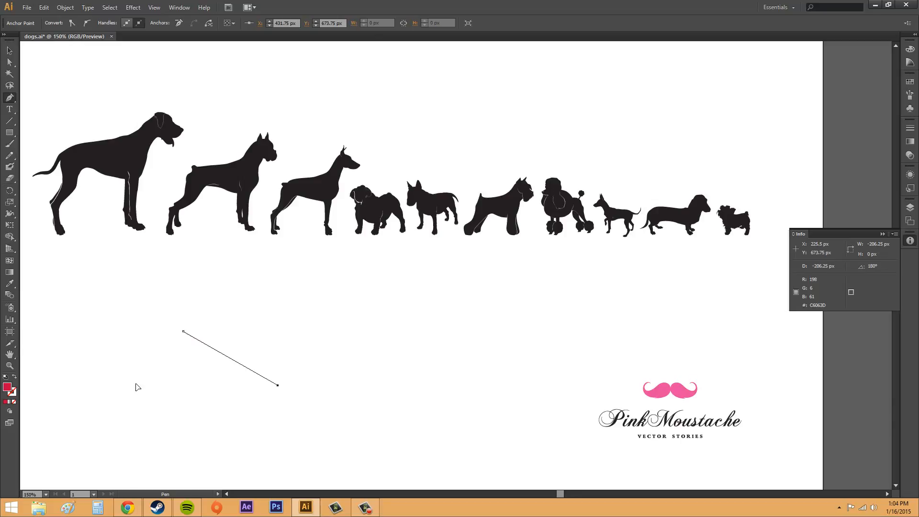
{"action": "left_click", "coordinate": [129, 385]}
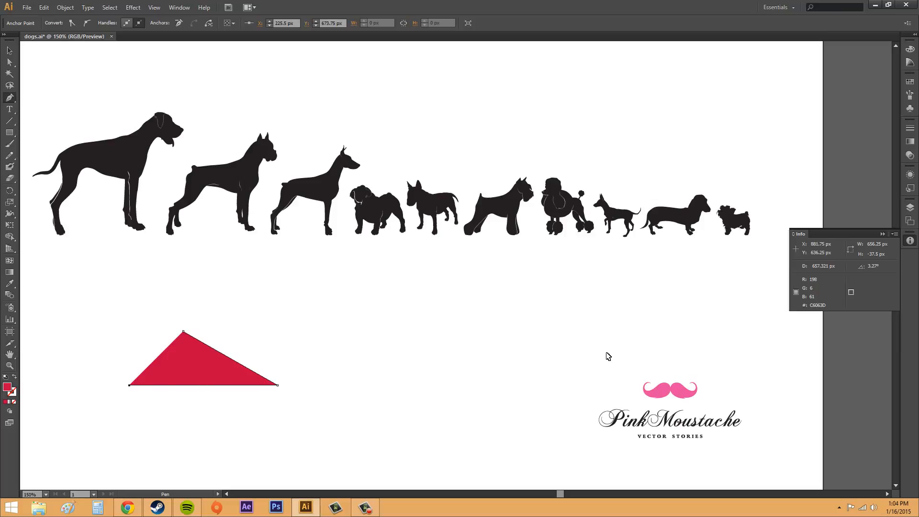
{"action": "key", "text": "ctrl+z"}
{"action": "key", "text": "ctrl+z"}
{"action": "key", "text": "ctrl+z"}
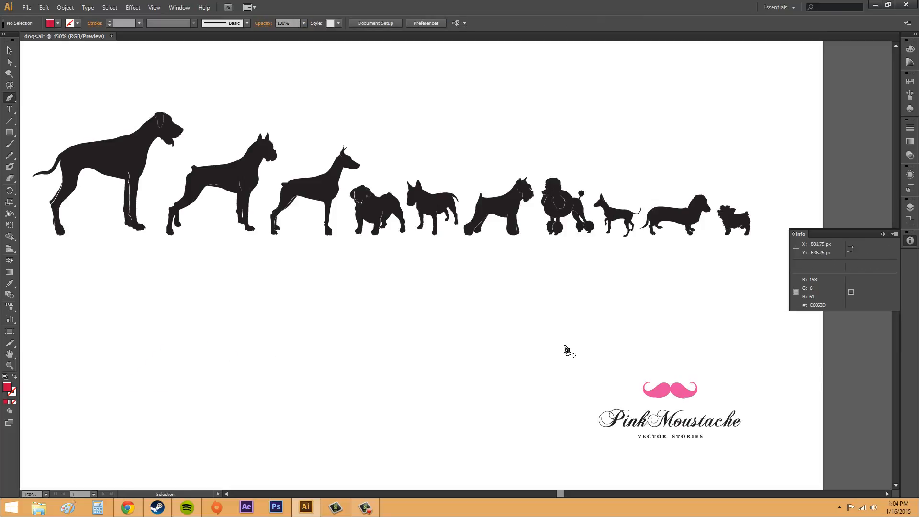
{"action": "left_click", "coordinate": [10, 50]}
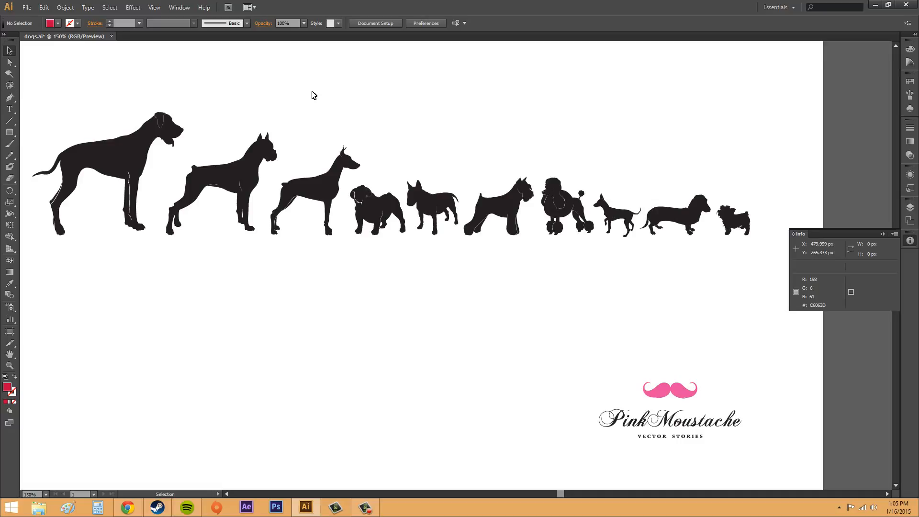
{"action": "left_click", "coordinate": [43, 8]}
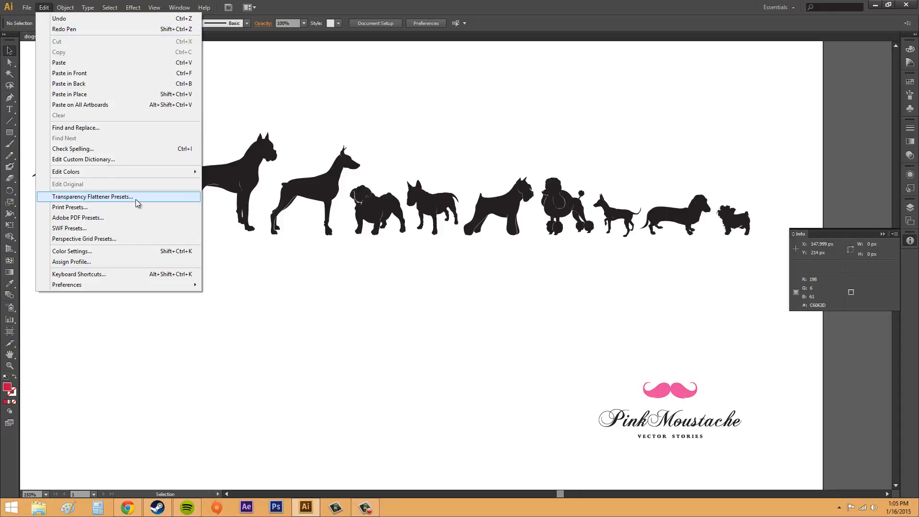
{"action": "left_click", "coordinate": [307, 297]}
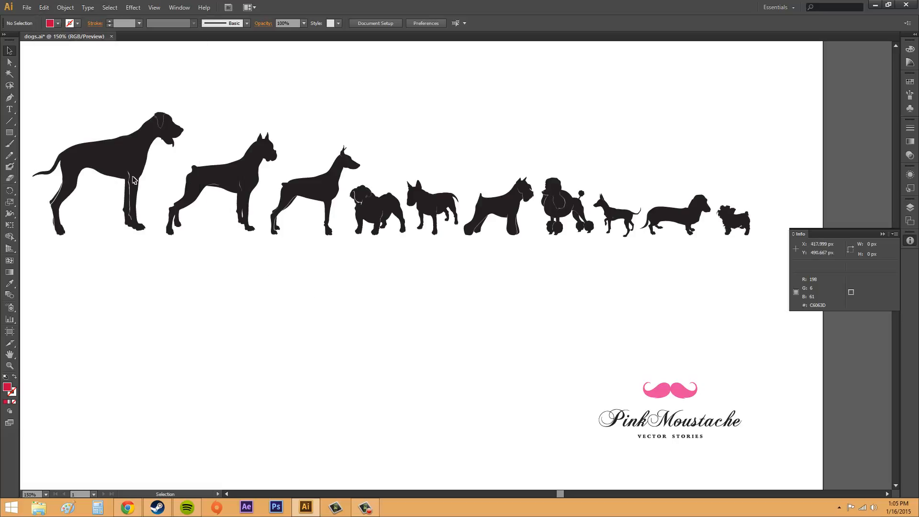
{"action": "left_click", "coordinate": [44, 7]}
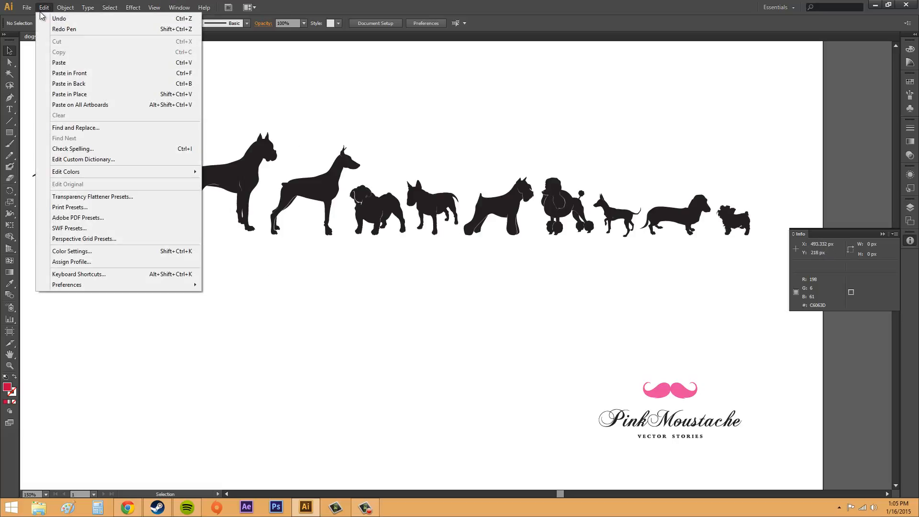
{"action": "left_click", "coordinate": [65, 7]}
{"action": "left_click", "coordinate": [293, 389]}
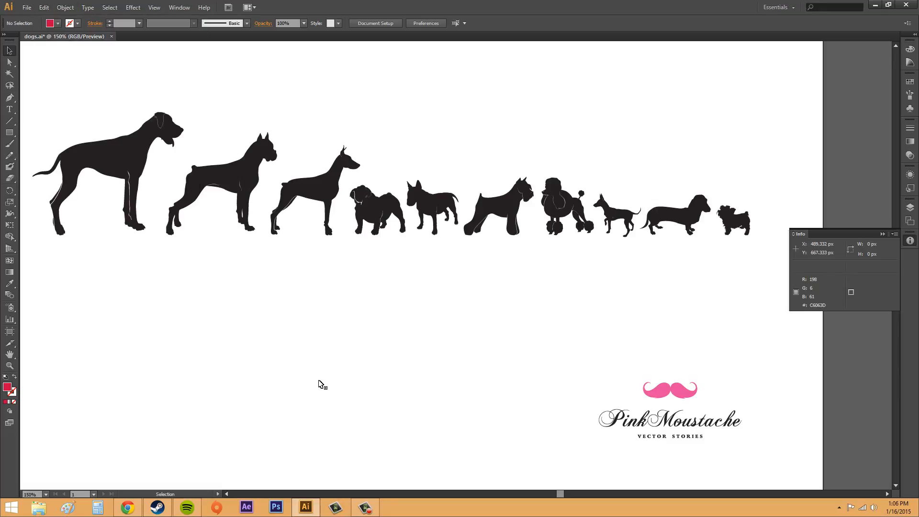